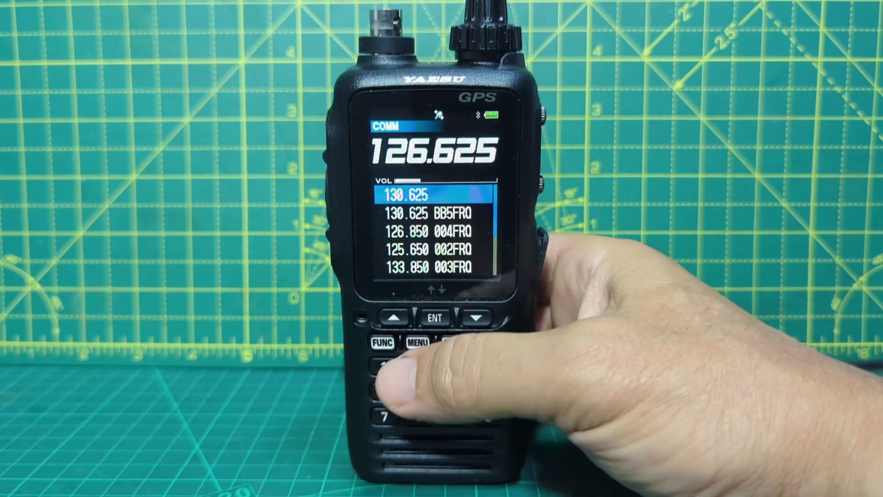
Bring up the FTA-850L main menu showing COMM, MEMORY, WEATHER and SETUP options.
{"action": "left_click", "coordinate": [418, 343]}
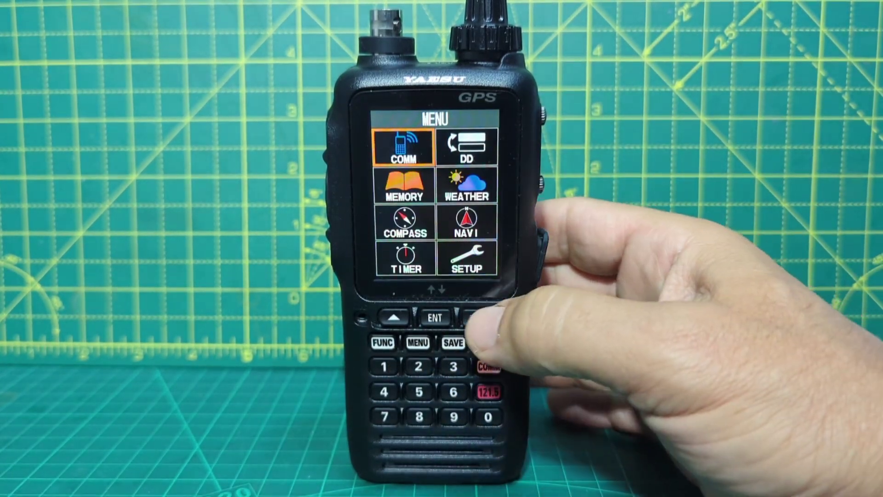
Highlight MEMORY in the radio's main menu and open the memory channel list.
{"action": "left_click", "coordinate": [476, 317]}
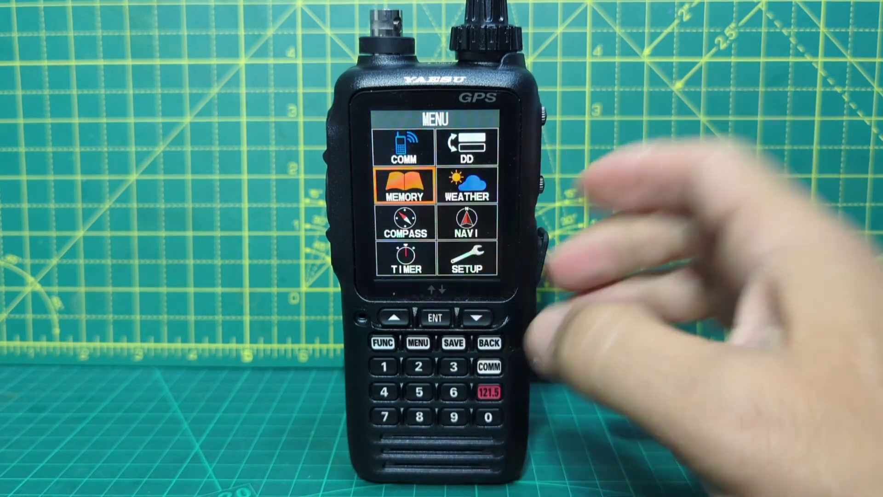
{"action": "left_click", "coordinate": [435, 318]}
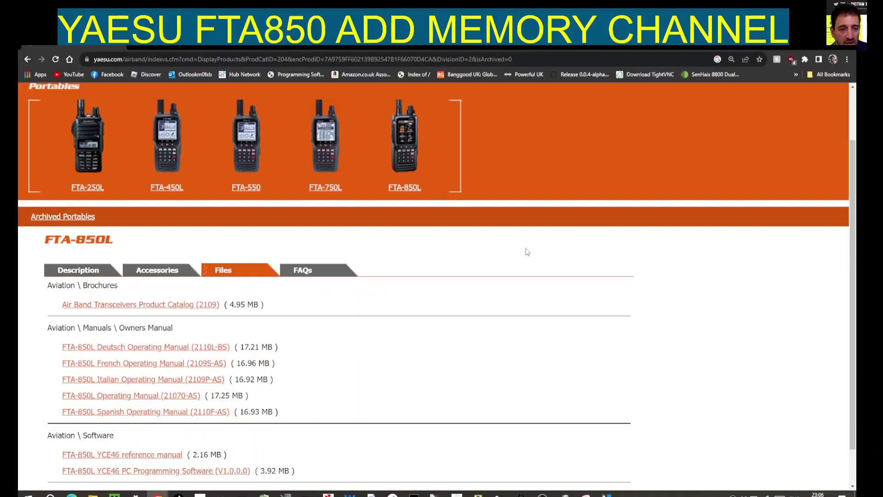
{"action": "right_click", "coordinate": [28, 494]}
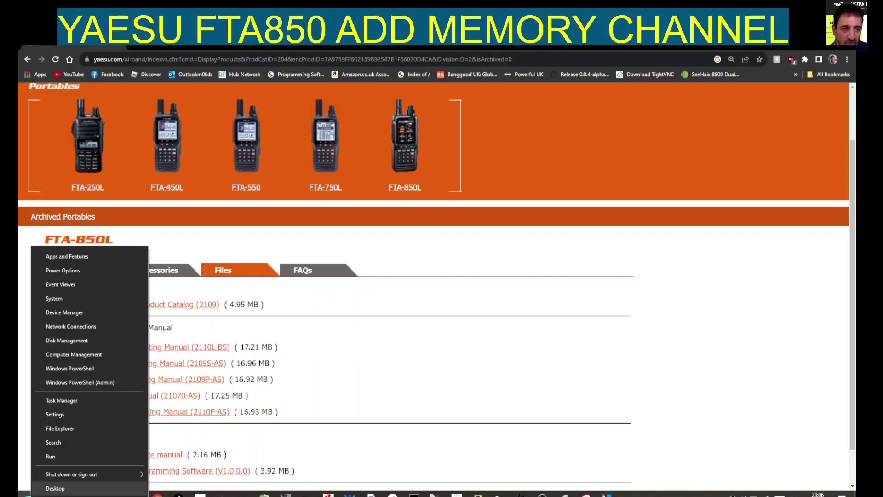
{"action": "left_click", "coordinate": [69, 313]}
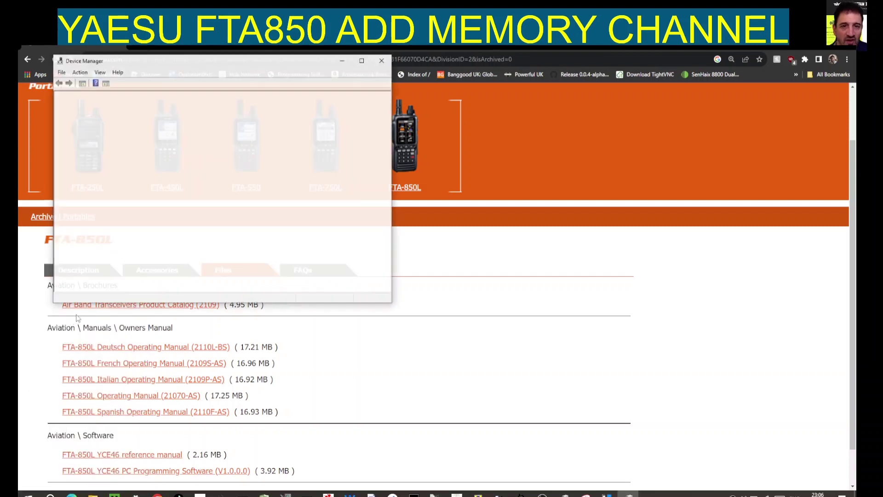
{"action": "double_click", "coordinate": [105, 206]}
{"action": "left_click_drag", "start_coordinate": [236, 60], "coordinate": [242, 117]}
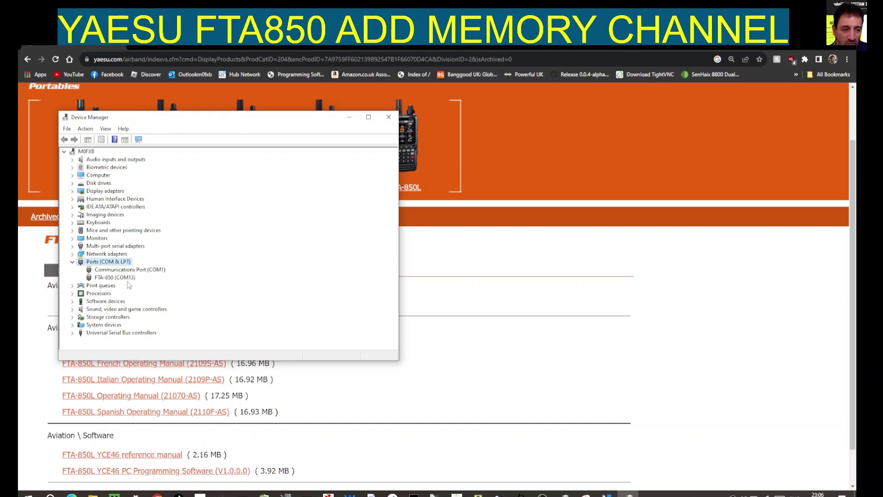
{"action": "left_click", "coordinate": [349, 117]}
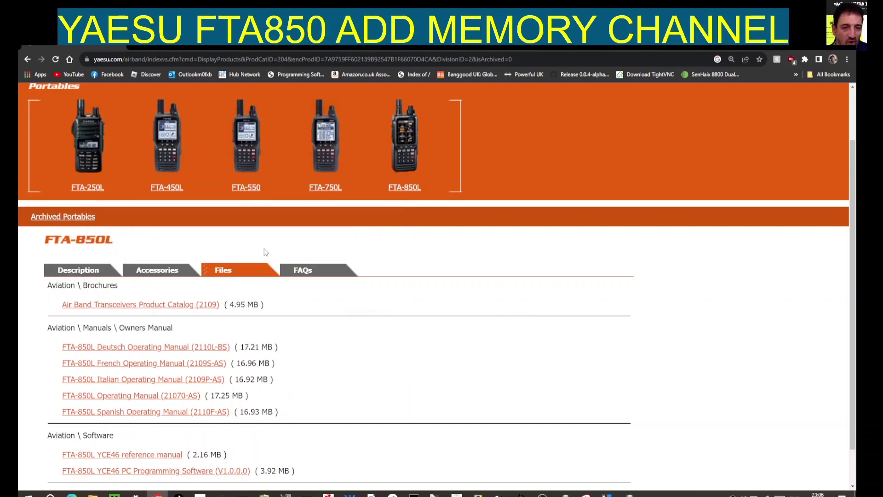
Launch YCE46 from the taskbar, approve the UAC prompt, and move its window left.
{"action": "scroll", "coordinate": [546, 241], "scroll_direction": "up", "scroll_amount": 2}
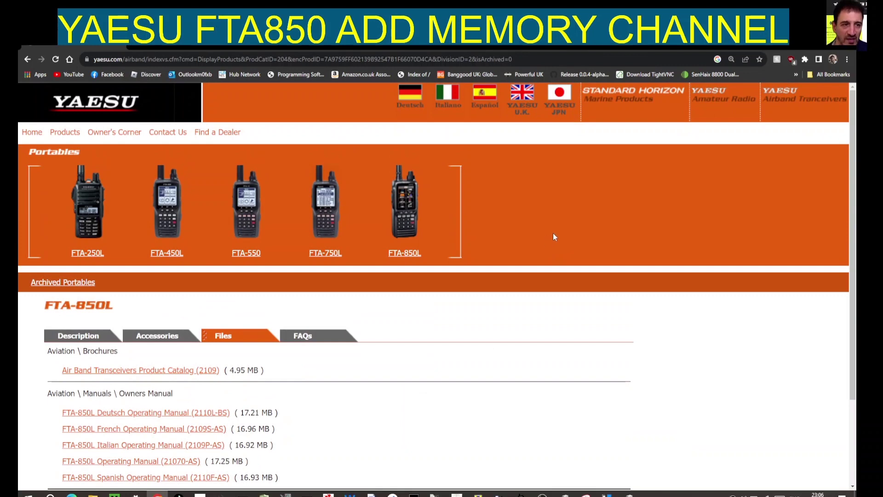
{"action": "scroll", "coordinate": [225, 339], "scroll_direction": "down", "scroll_amount": 2}
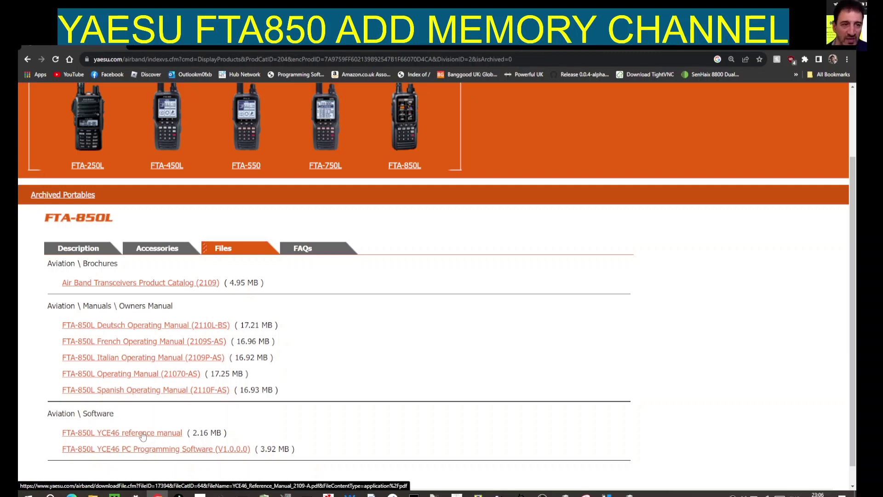
{"action": "scroll", "coordinate": [457, 302], "scroll_direction": "up", "scroll_amount": 2}
{"action": "scroll", "coordinate": [456, 302], "scroll_direction": "down", "scroll_amount": 1}
{"action": "scroll", "coordinate": [457, 302], "scroll_direction": "up", "scroll_amount": 1}
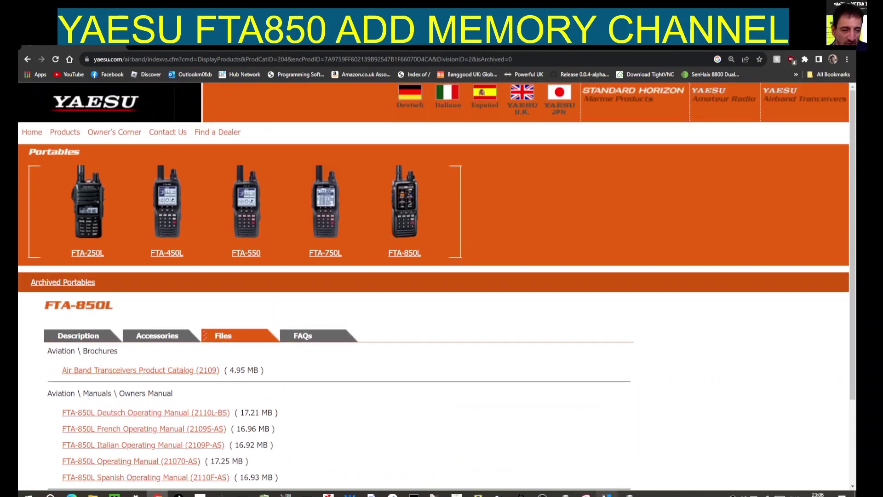
{"action": "left_click", "coordinate": [606, 494]}
{"action": "left_click", "coordinate": [396, 324]}
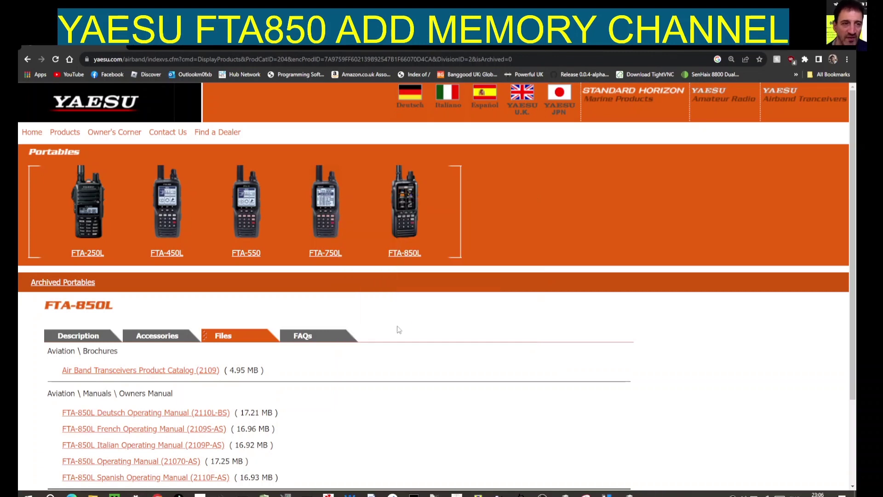
{"action": "left_click_drag", "start_coordinate": [506, 146], "coordinate": [450, 111]}
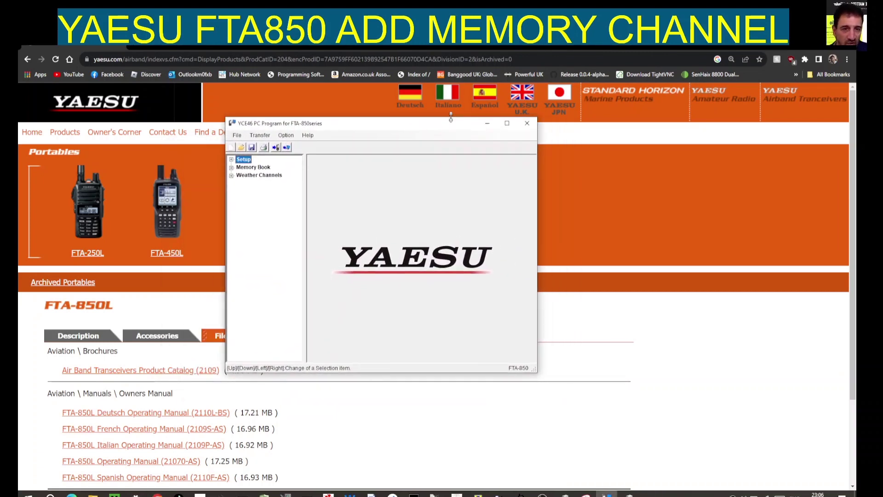
Enlarge the YCE46 window and set the port to FTA-850 (COM13).
{"action": "left_click_drag", "start_coordinate": [536, 198], "coordinate": [649, 199]}
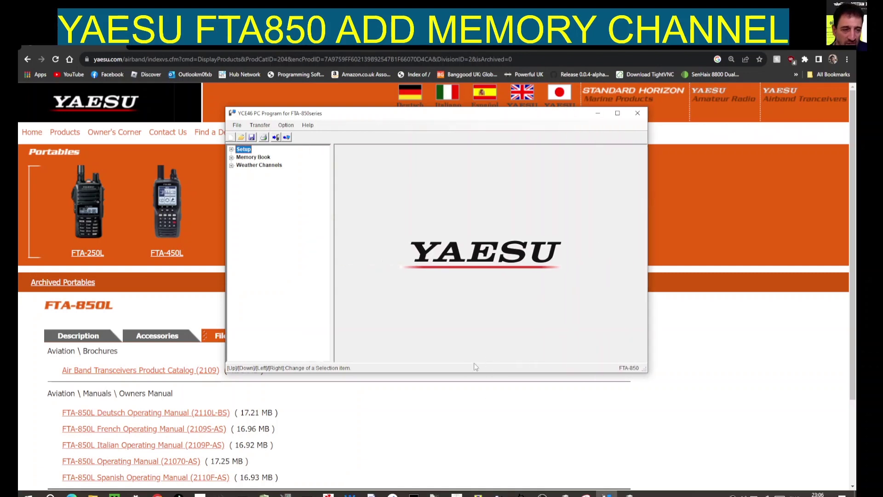
{"action": "left_click_drag", "start_coordinate": [459, 372], "coordinate": [459, 420]}
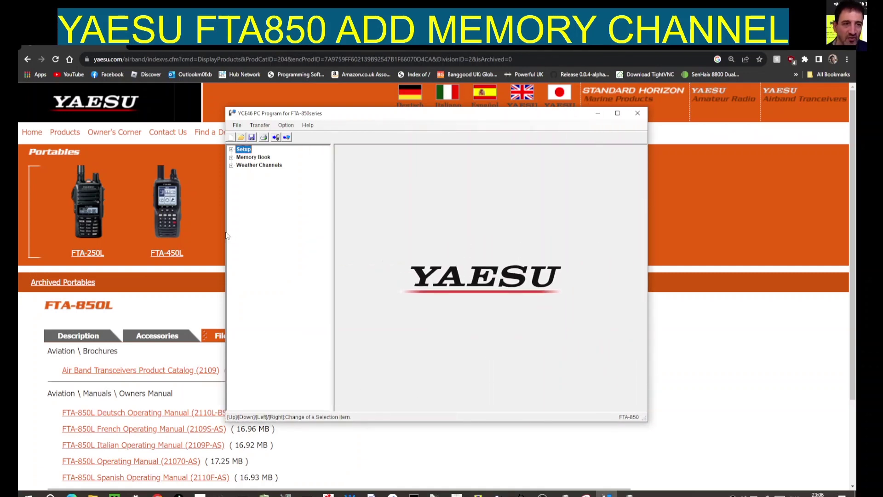
{"action": "left_click_drag", "start_coordinate": [223, 232], "coordinate": [130, 228]}
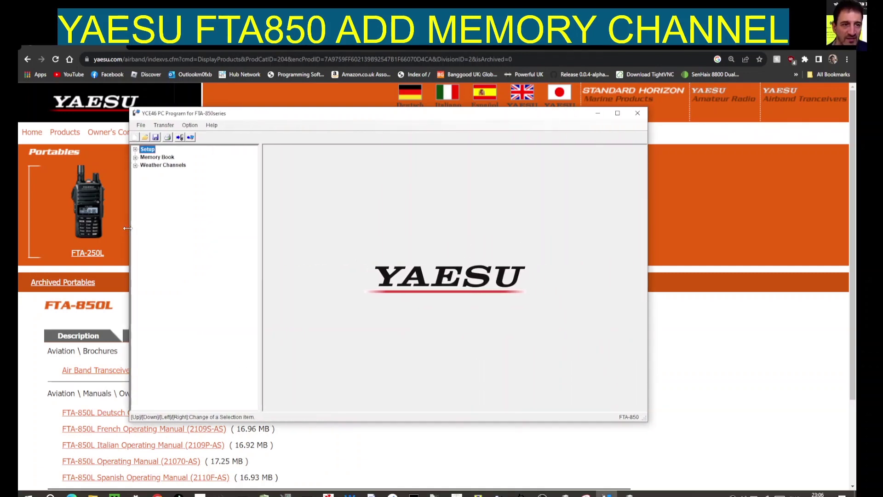
{"action": "left_click", "coordinate": [188, 126]}
{"action": "mouse_move", "coordinate": [198, 136]}
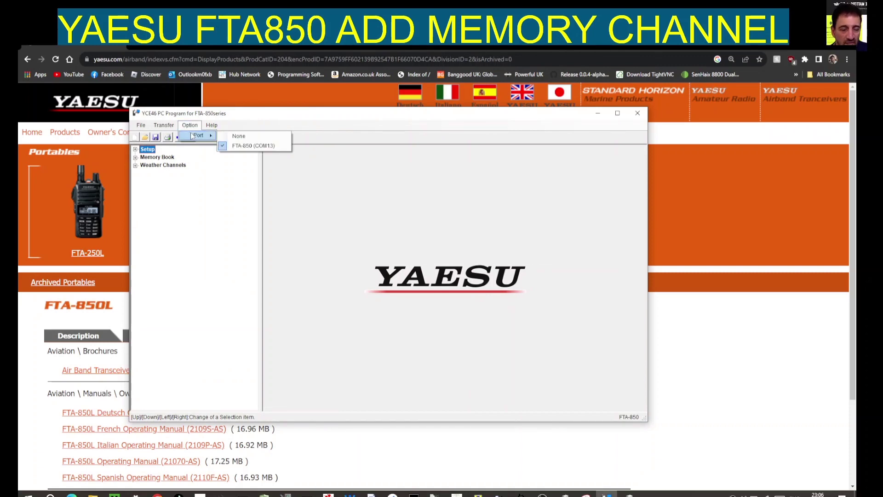
{"action": "left_click", "coordinate": [252, 147]}
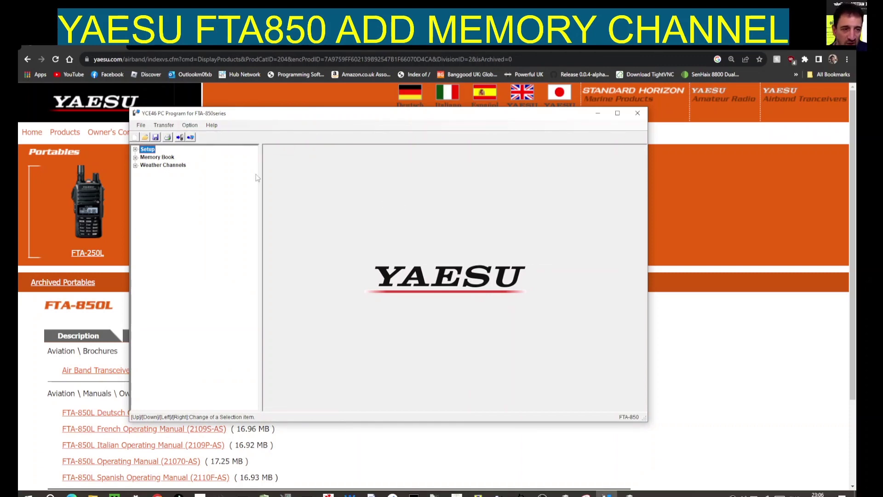
Bring up the Read from Radio dialog from the Transfer menu.
{"action": "left_click", "coordinate": [165, 126]}
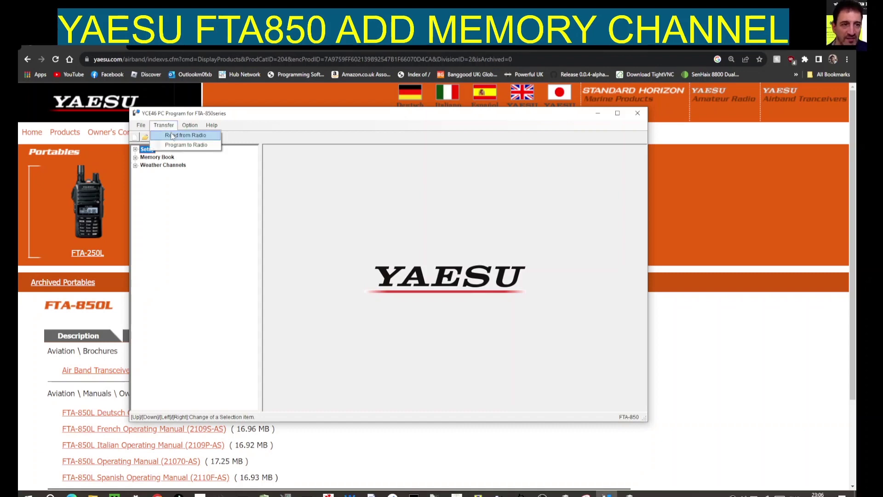
{"action": "left_click_drag", "start_coordinate": [344, 112], "coordinate": [342, 158]}
{"action": "left_click", "coordinate": [163, 169]}
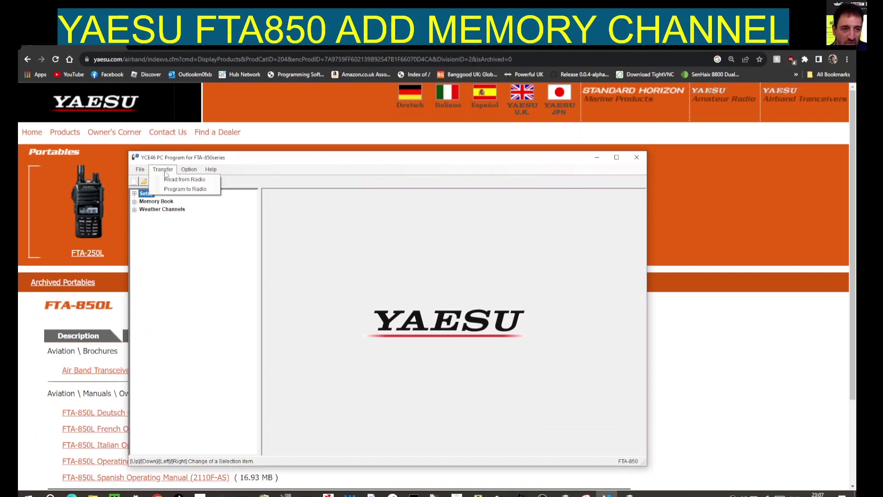
{"action": "left_click", "coordinate": [168, 181]}
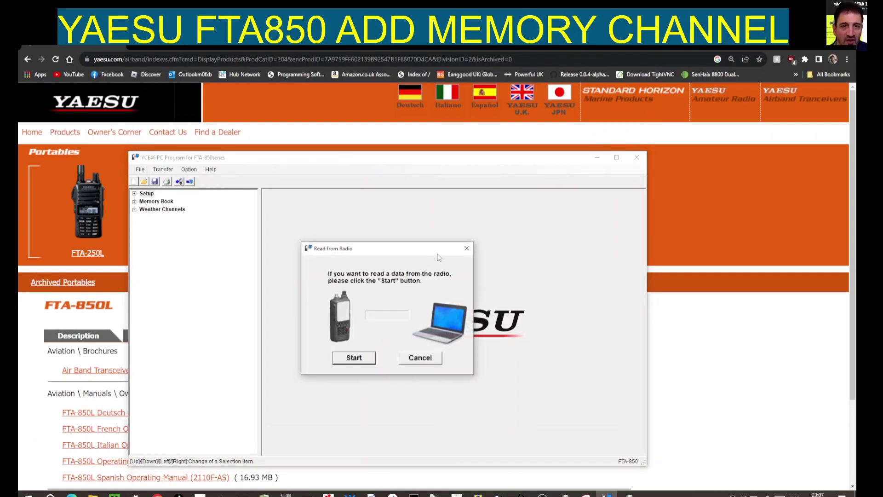
Read the radio's data into YCE46 and acknowledge the Complete message.
{"action": "left_click", "coordinate": [361, 359]}
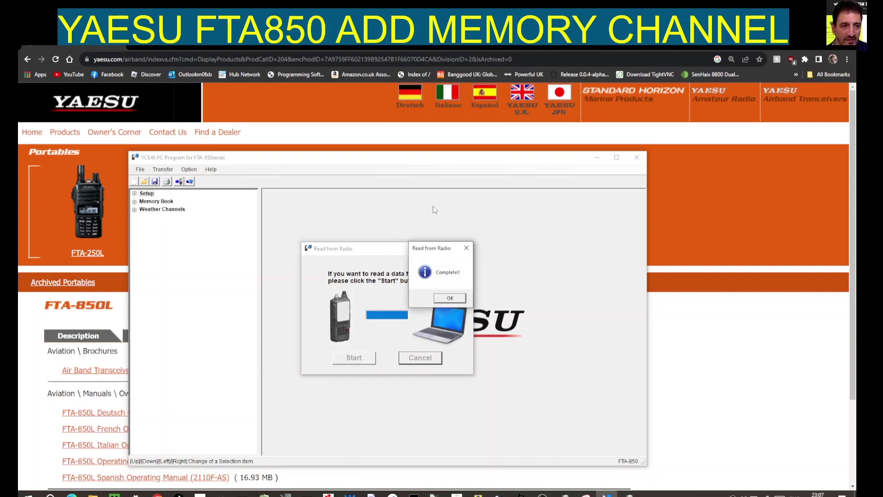
{"action": "left_click", "coordinate": [449, 298]}
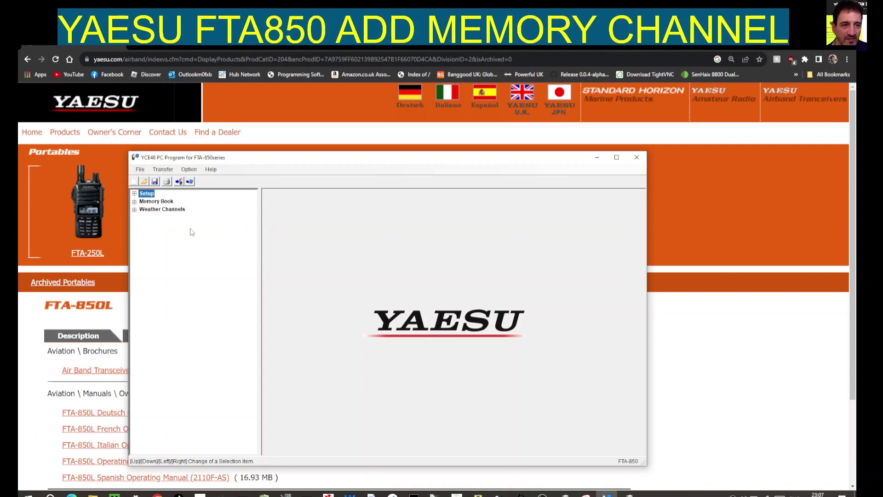
Show the Memory Book channel table and start a new channel named WESTO.
{"action": "double_click", "coordinate": [156, 201]}
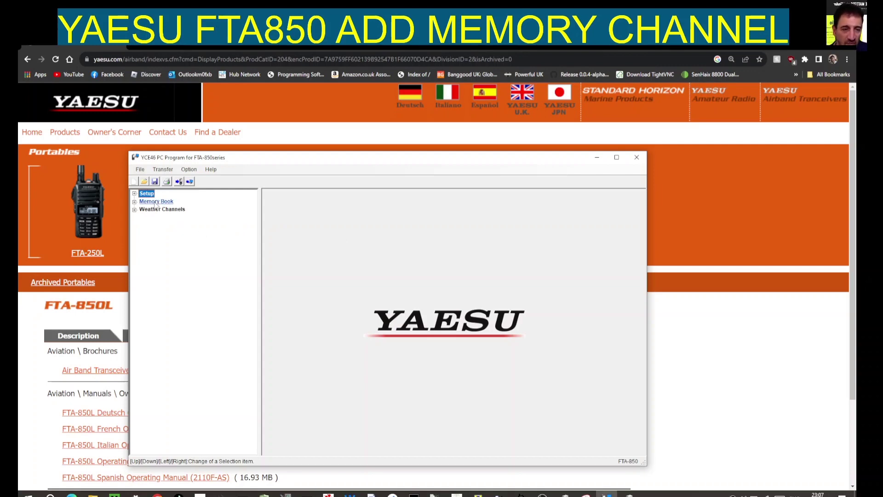
{"action": "left_click", "coordinate": [157, 210]}
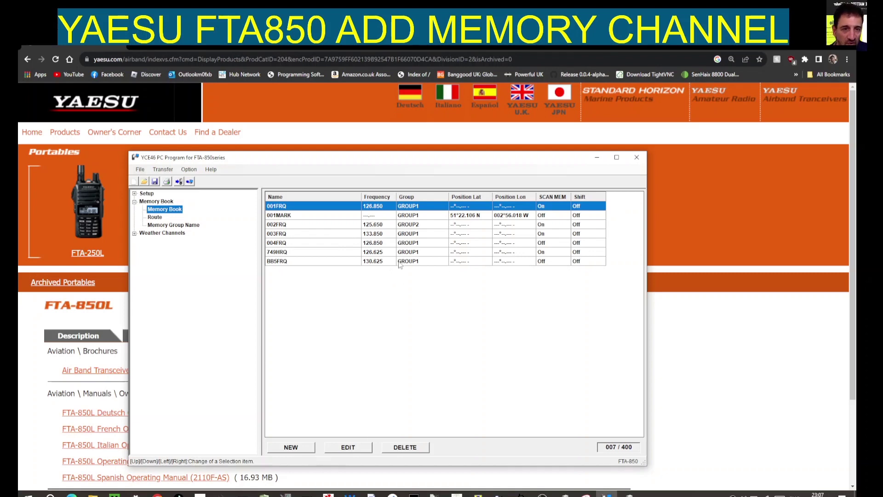
{"action": "left_click", "coordinate": [311, 447]}
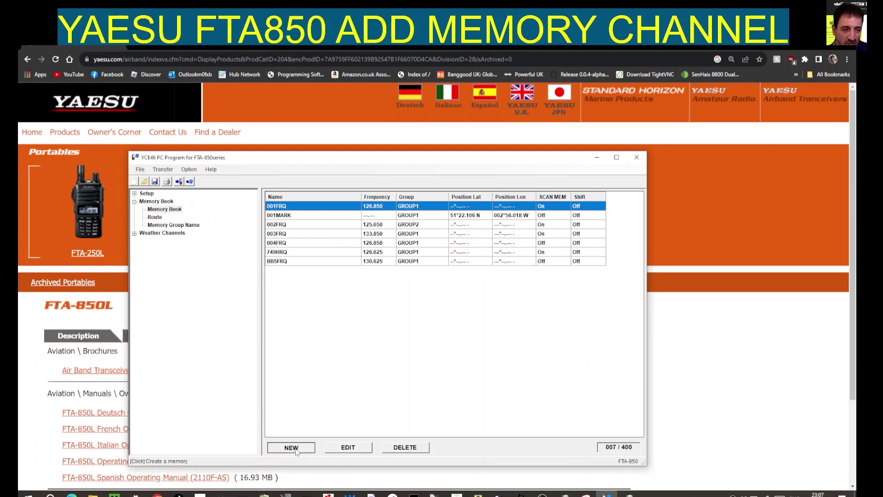
{"action": "left_click", "coordinate": [369, 205]}
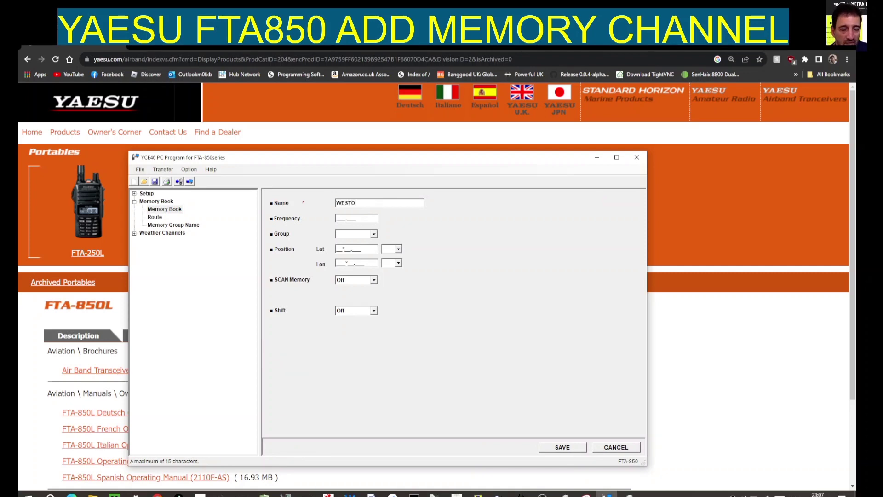
Save WESTON at 126.950 in GROUP3 with scan memory on and shift Off.
{"action": "left_click", "coordinate": [359, 218]}
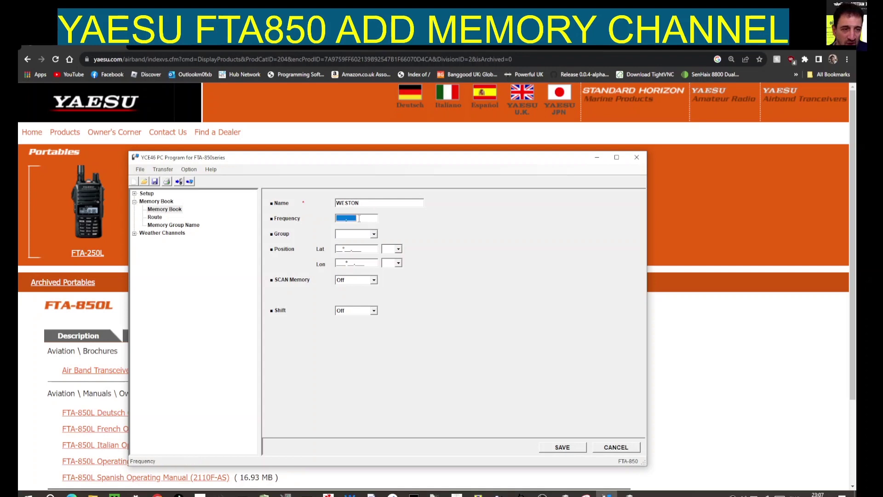
{"action": "type", "text": "126.950"}
{"action": "left_click", "coordinate": [374, 235]}
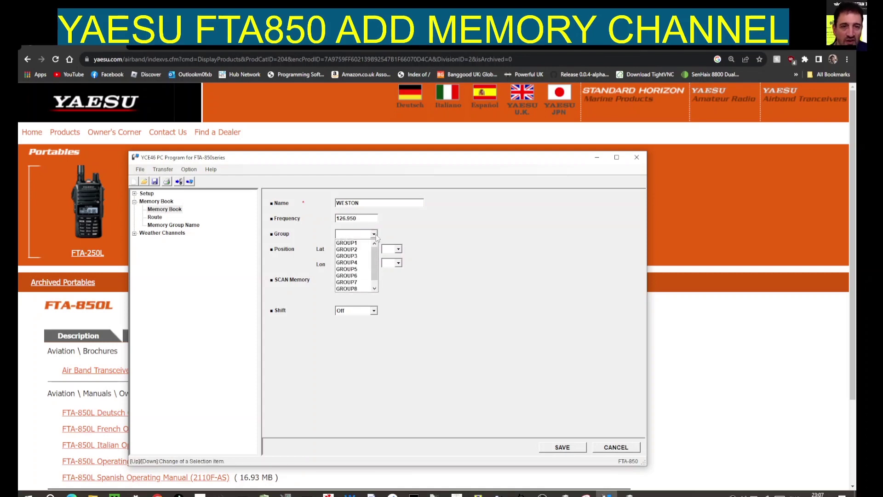
{"action": "left_click", "coordinate": [354, 262]}
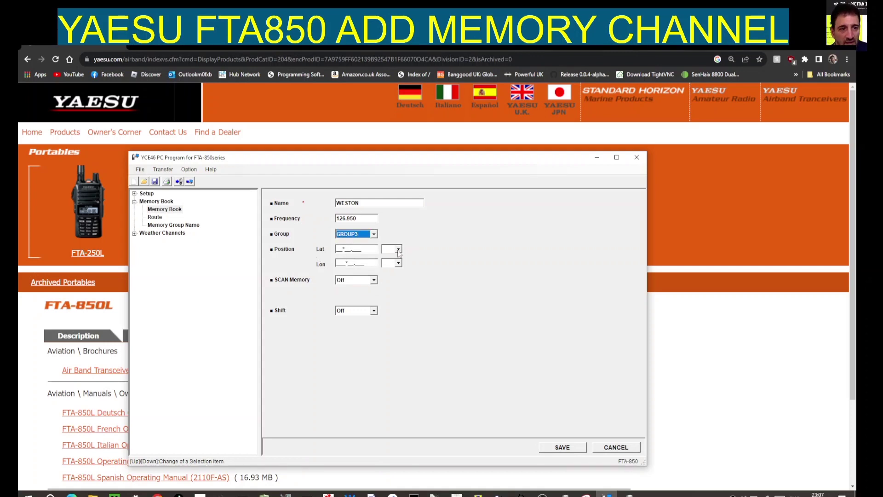
{"action": "left_click", "coordinate": [374, 282]}
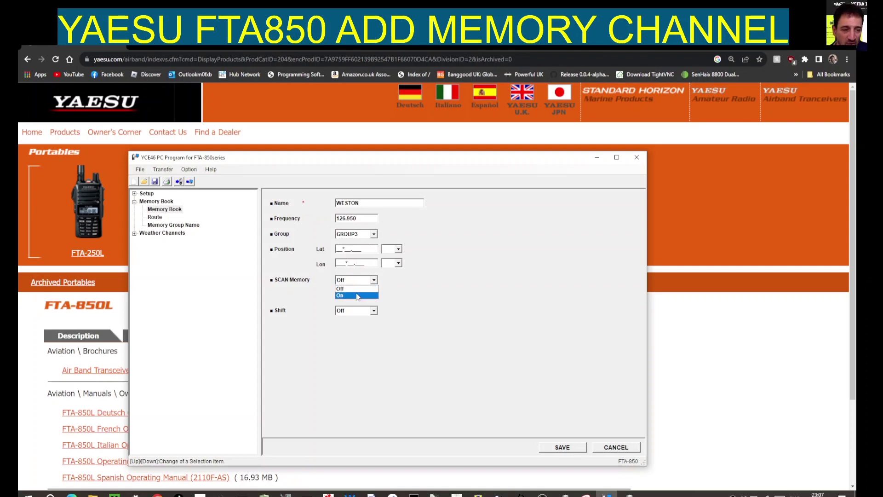
{"action": "left_click", "coordinate": [374, 311]}
{"action": "left_click", "coordinate": [366, 318]}
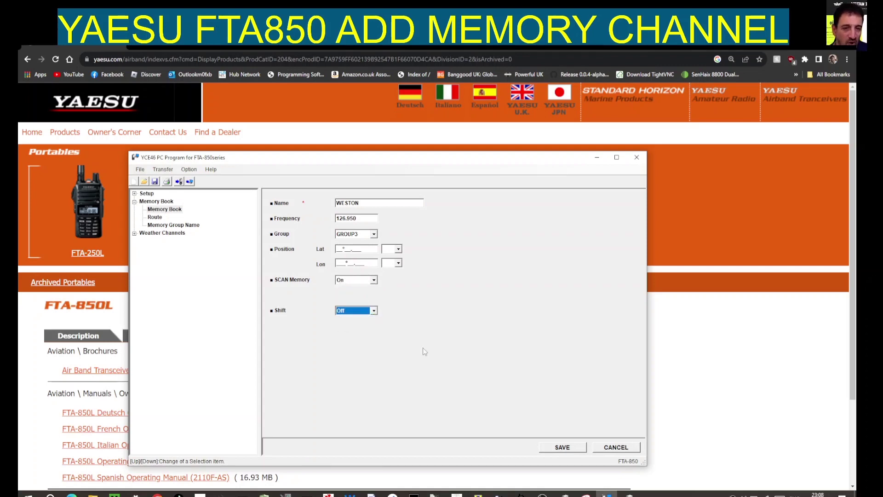
{"action": "left_click", "coordinate": [564, 447]}
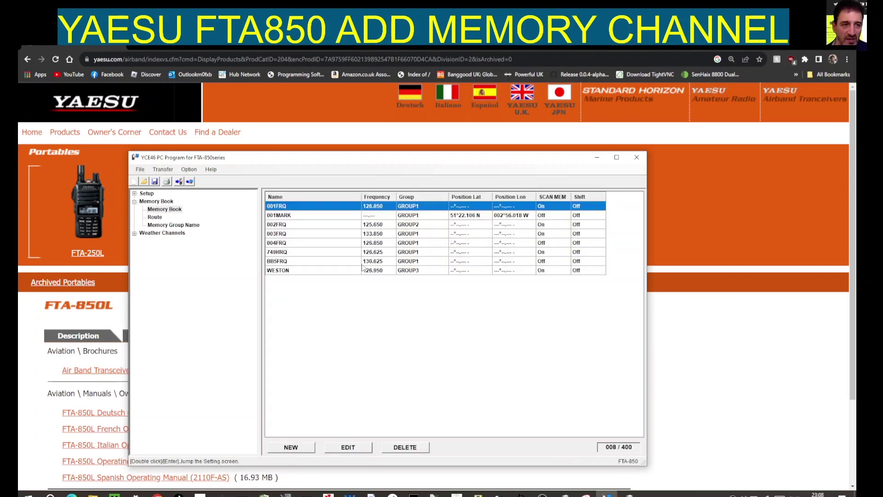
Rename the 001MARK memory entry to 001MARKSSS and save it.
{"action": "left_click", "coordinate": [285, 216]}
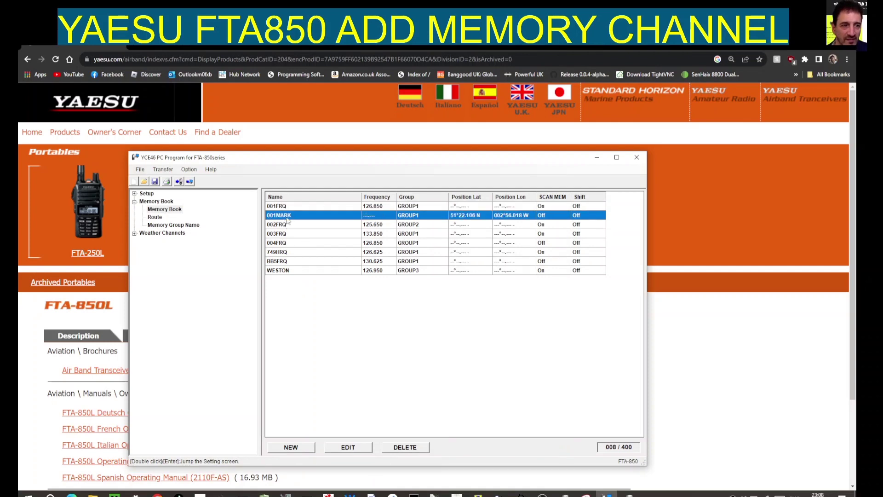
{"action": "left_click", "coordinate": [349, 447]}
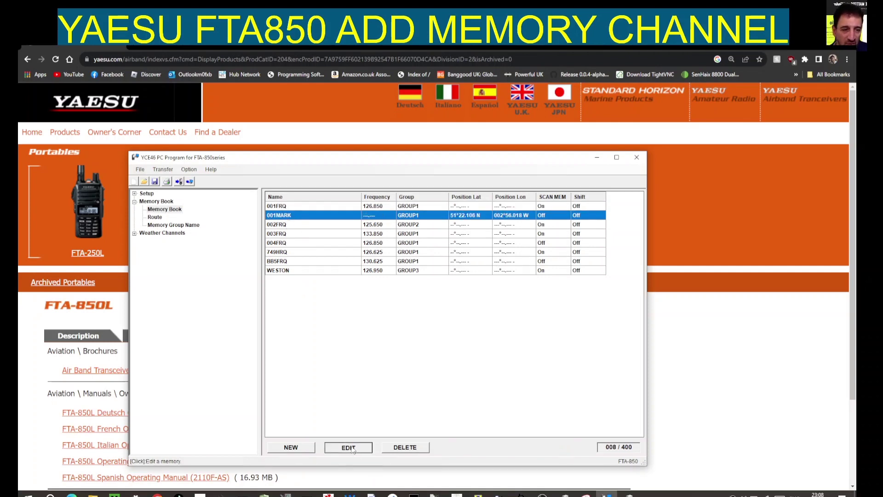
{"action": "left_click", "coordinate": [381, 202]}
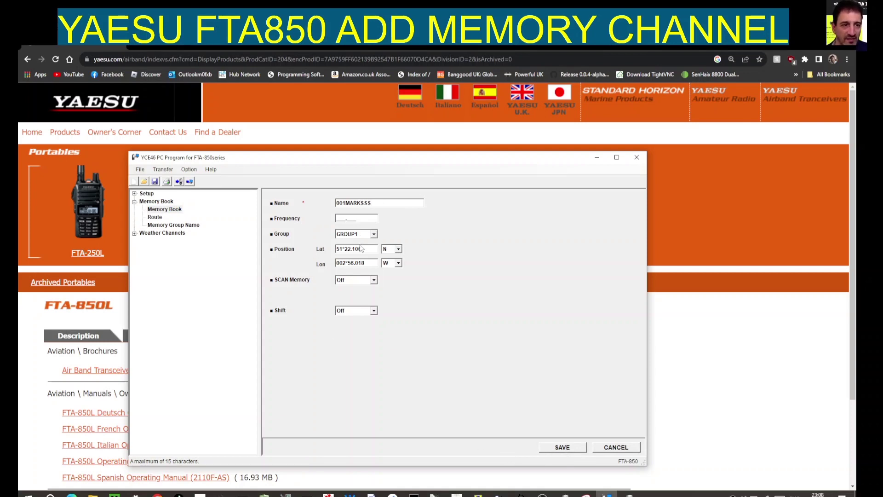
{"action": "left_click", "coordinate": [560, 450]}
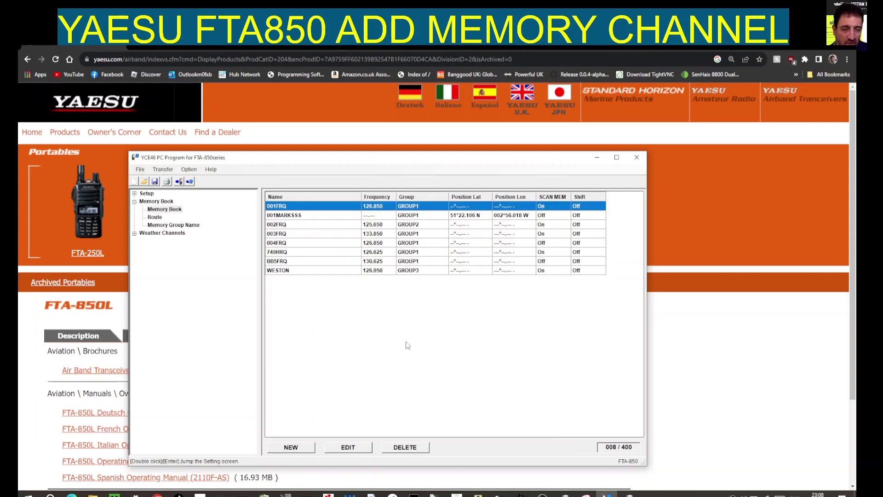
Delete the 749HRQ memory channel, leaving 007/400 used.
{"action": "left_click", "coordinate": [284, 256]}
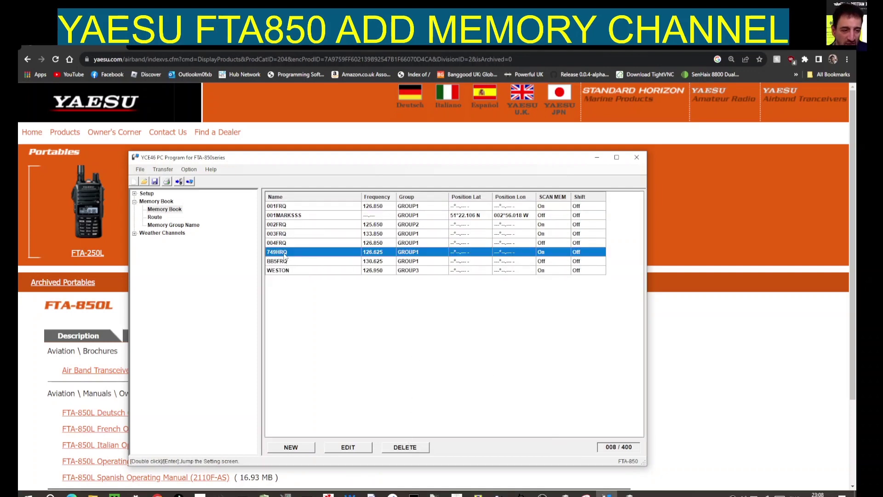
{"action": "left_click", "coordinate": [418, 447]}
{"action": "left_click", "coordinate": [442, 298]}
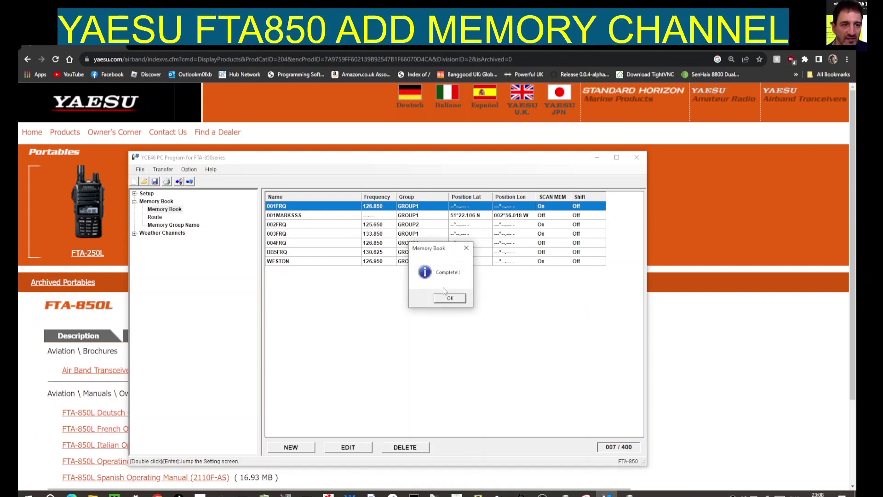
{"action": "left_click", "coordinate": [449, 298]}
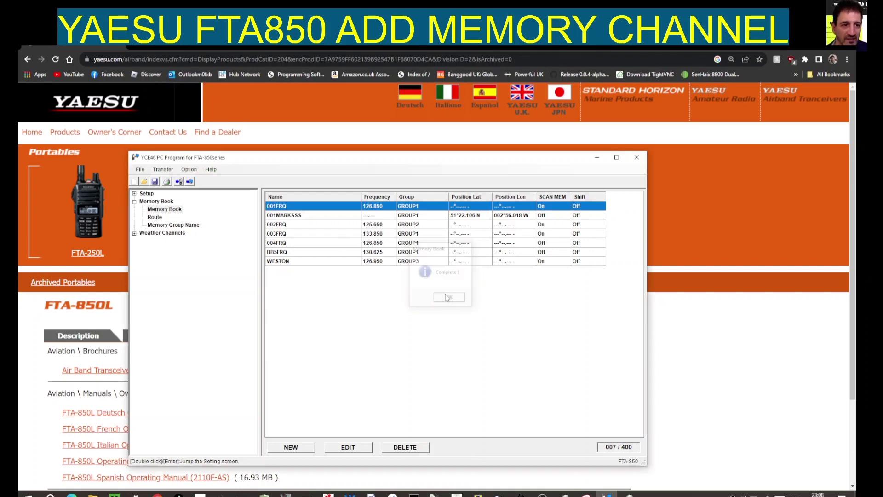
Rename group GP1 from GROUP1 to AIRWAYS and check Memory Book shows AIRWAYS.
{"action": "double_click", "coordinate": [164, 233]}
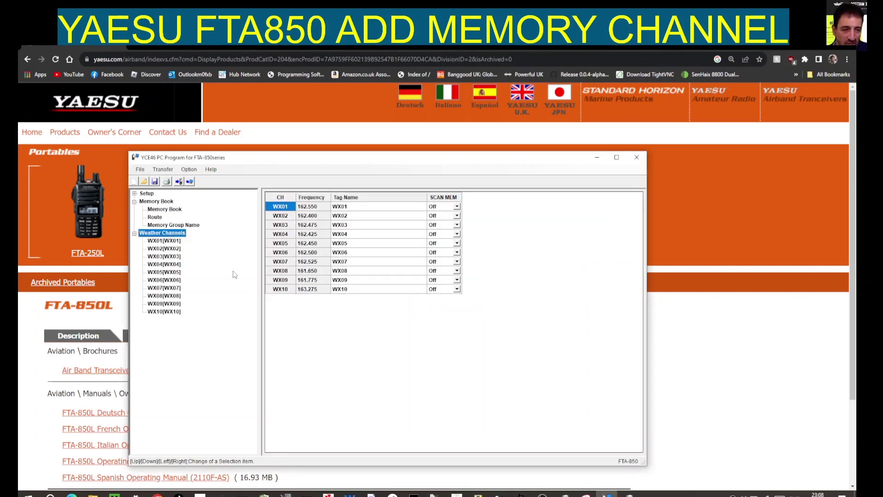
{"action": "left_click", "coordinate": [180, 226]}
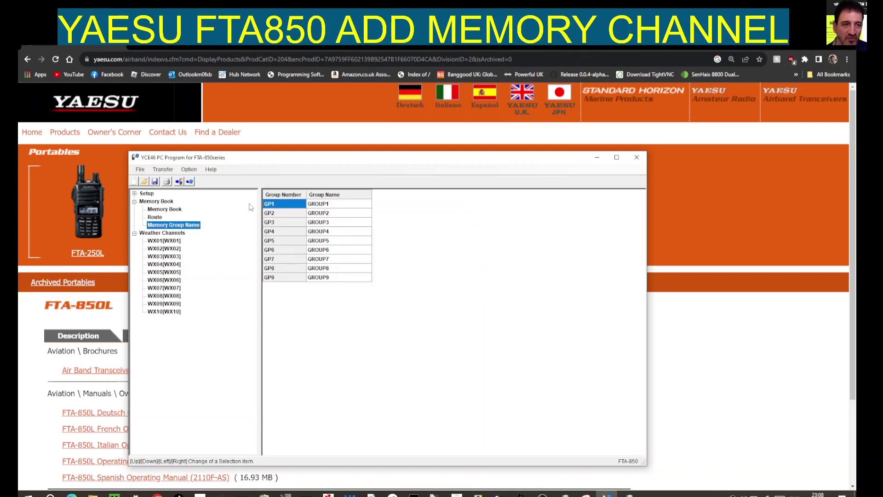
{"action": "left_click", "coordinate": [322, 206]}
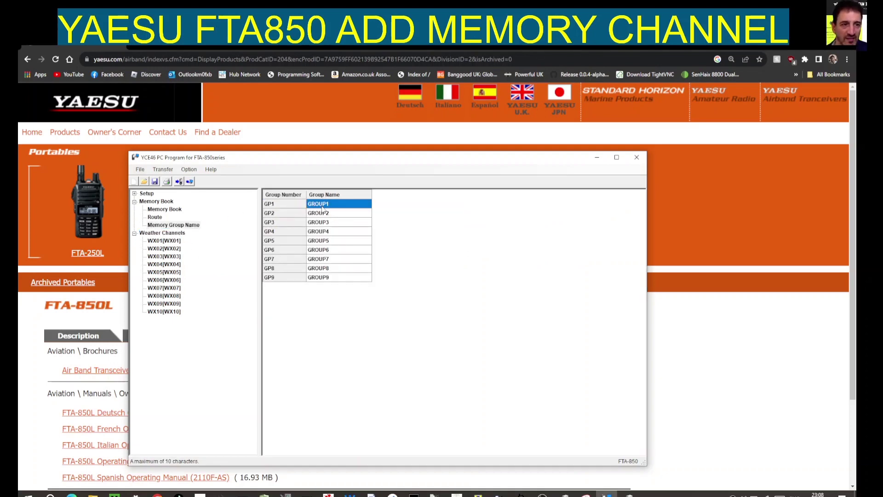
{"action": "type", "text": "AIRWAYS"}
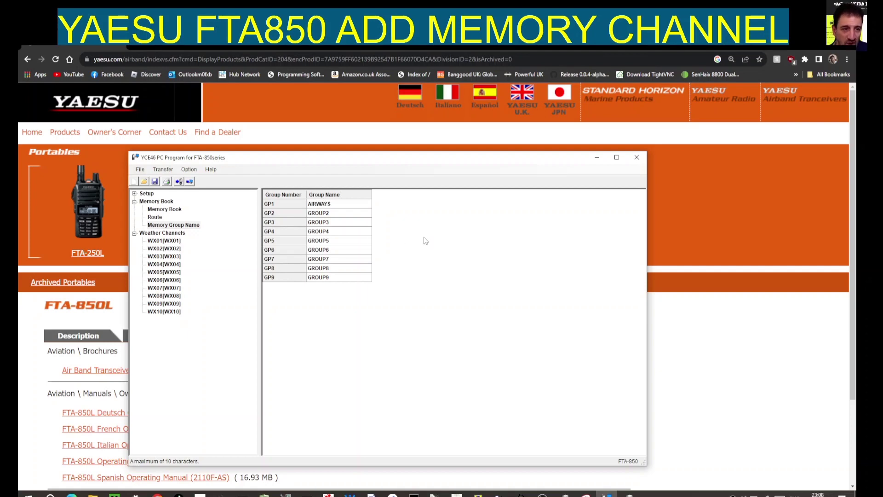
{"action": "left_click", "coordinate": [155, 218]}
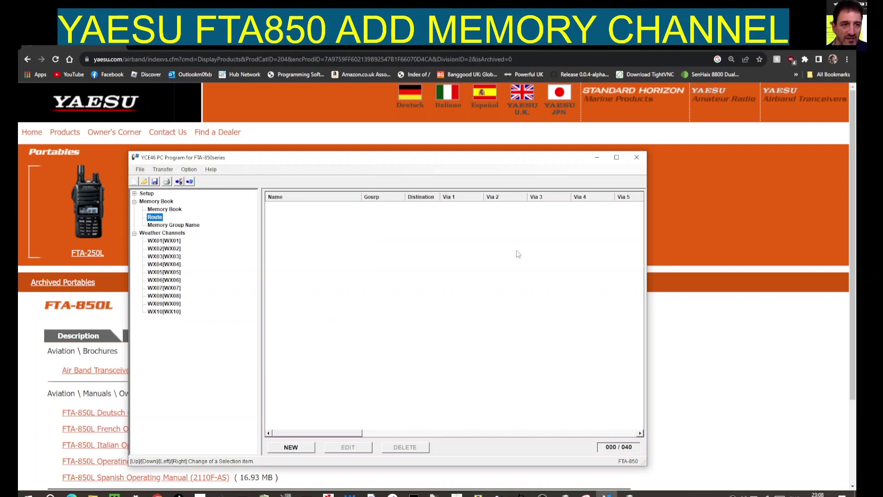
{"action": "left_click", "coordinate": [164, 210]}
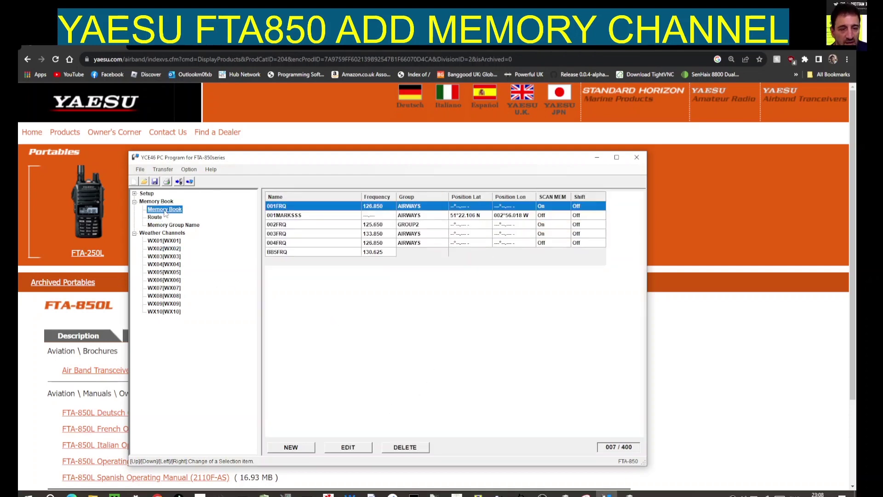
{"action": "double_click", "coordinate": [159, 201]}
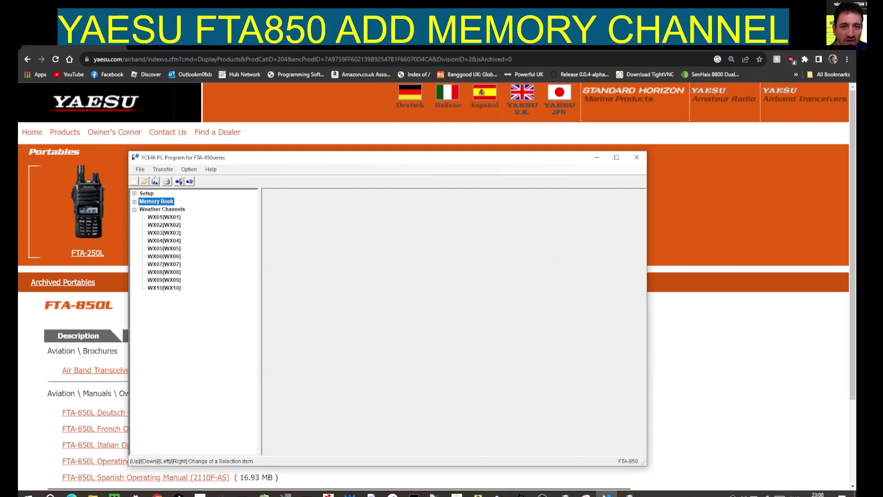
Save the memory data as FFFF.dat on the Desktop via File > Save As.
{"action": "left_click", "coordinate": [161, 169]}
{"action": "mouse_move", "coordinate": [211, 171]}
{"action": "left_click", "coordinate": [140, 170]}
{"action": "left_click", "coordinate": [141, 170]}
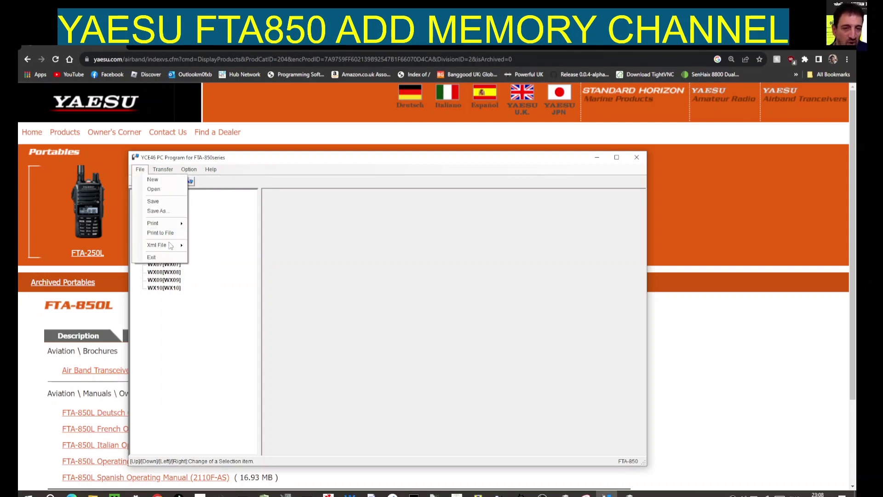
{"action": "mouse_move", "coordinate": [170, 248]}
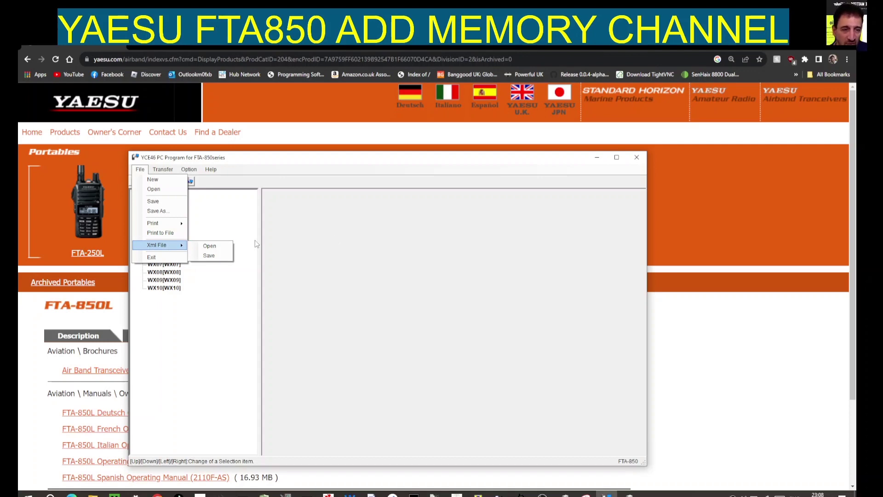
{"action": "left_click", "coordinate": [299, 223]}
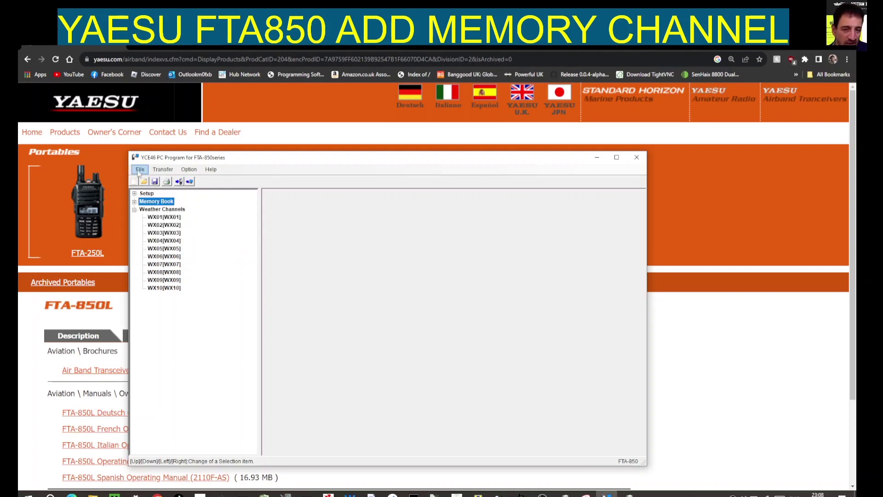
{"action": "left_click", "coordinate": [139, 170]}
{"action": "left_click", "coordinate": [162, 207]}
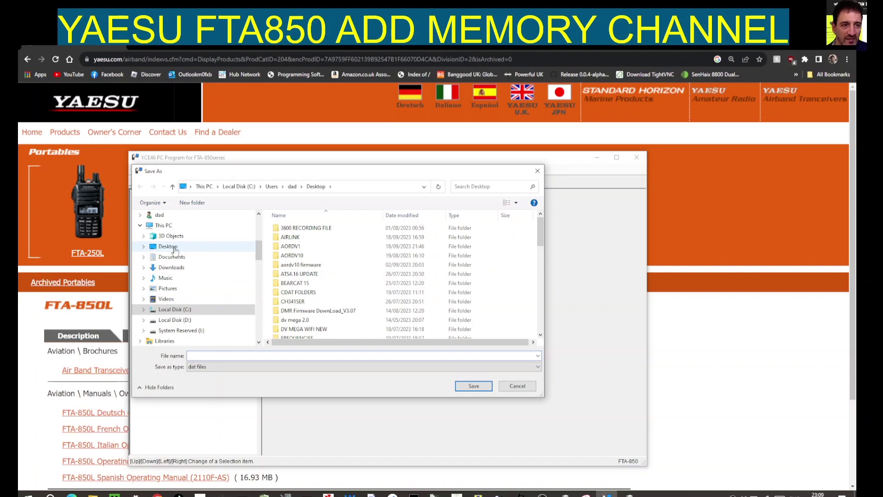
{"action": "left_click", "coordinate": [168, 247]}
{"action": "left_click", "coordinate": [200, 354]}
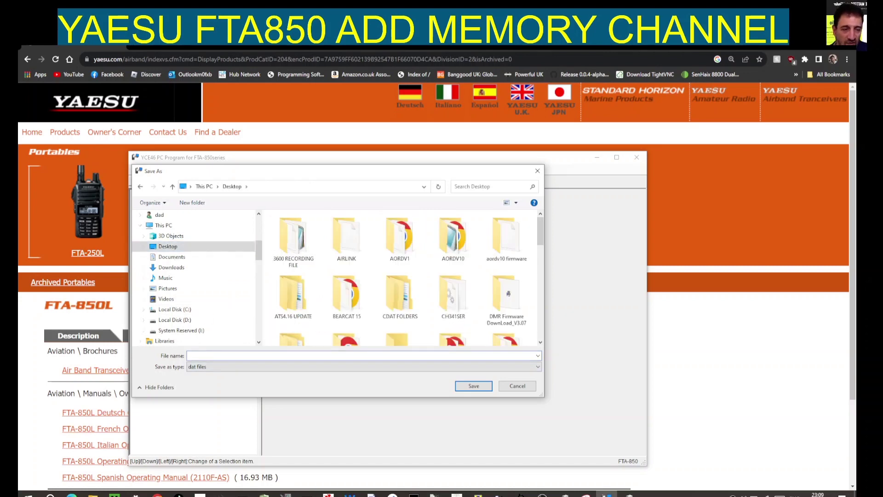
{"action": "type", "text": "FFFF"}
{"action": "left_click", "coordinate": [470, 385]}
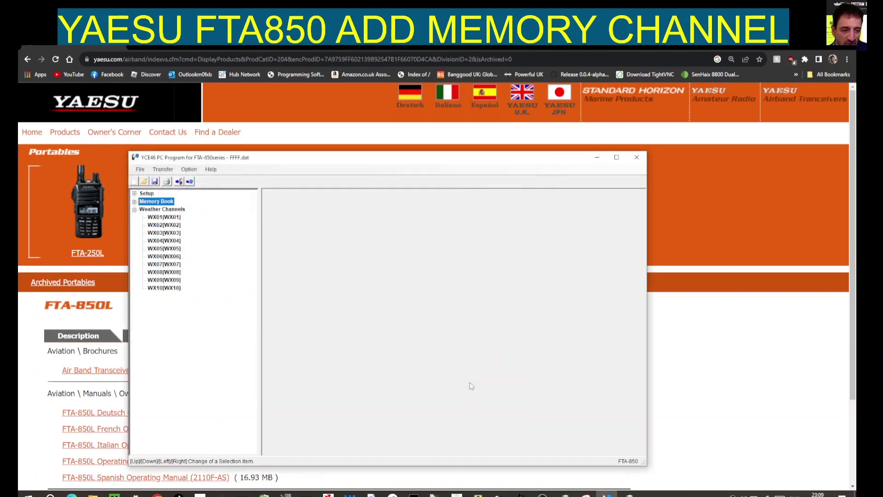
Check the file types in the Open dialog, then close it without loading anything.
{"action": "left_click", "coordinate": [140, 170]}
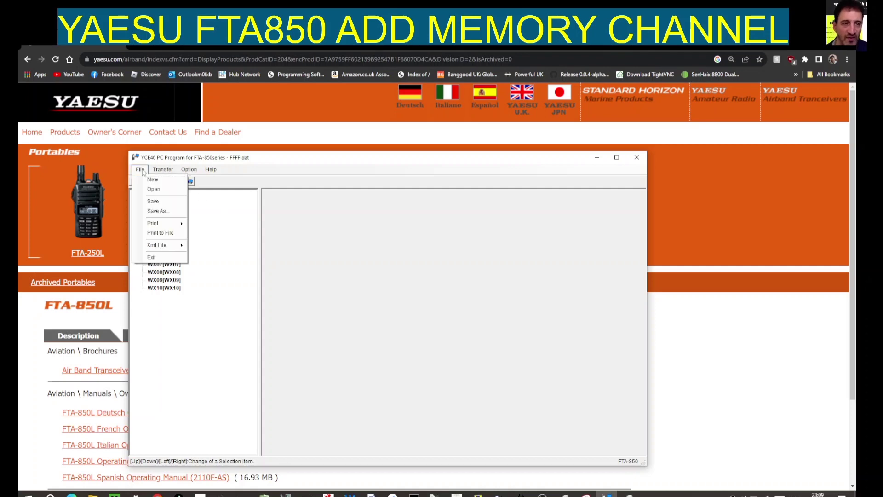
{"action": "left_click", "coordinate": [155, 190]}
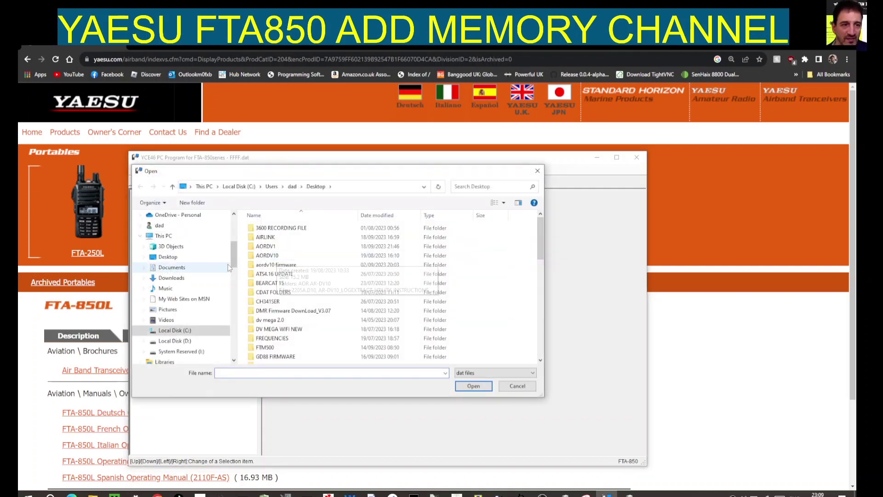
{"action": "left_click_drag", "start_coordinate": [232, 263], "coordinate": [232, 219]}
{"action": "scroll", "coordinate": [342, 316], "scroll_direction": "down", "scroll_amount": 10}
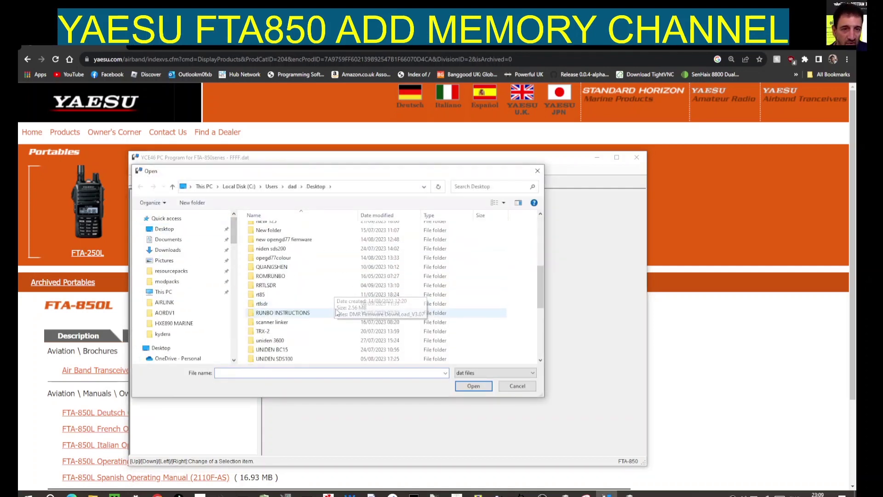
{"action": "left_click", "coordinate": [494, 372]}
{"action": "left_click", "coordinate": [483, 380]}
{"action": "left_click", "coordinate": [538, 170]}
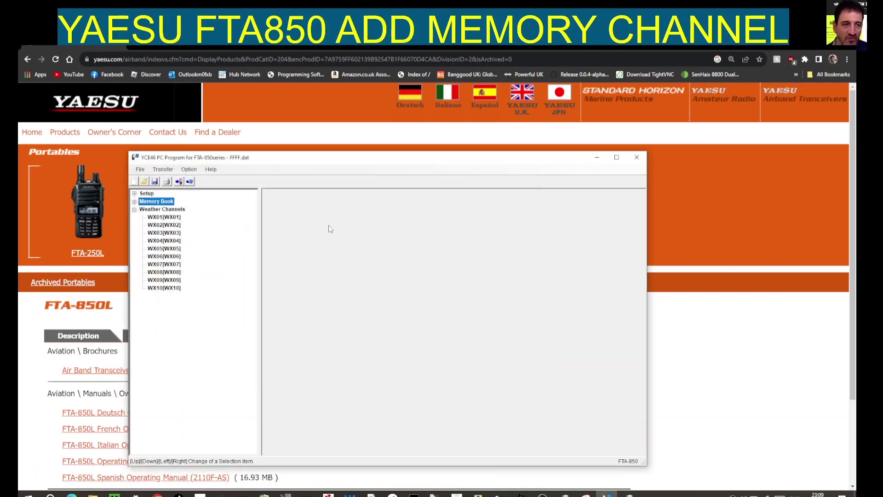
{"action": "left_click", "coordinate": [163, 170]}
{"action": "left_click", "coordinate": [164, 170]}
Write the edited memory book with WESTON and the AIRWAYS group to the FTA-850 via Program to Radio.
{"action": "left_click", "coordinate": [212, 170]}
{"action": "left_click", "coordinate": [211, 170]}
{"action": "left_click", "coordinate": [163, 170]}
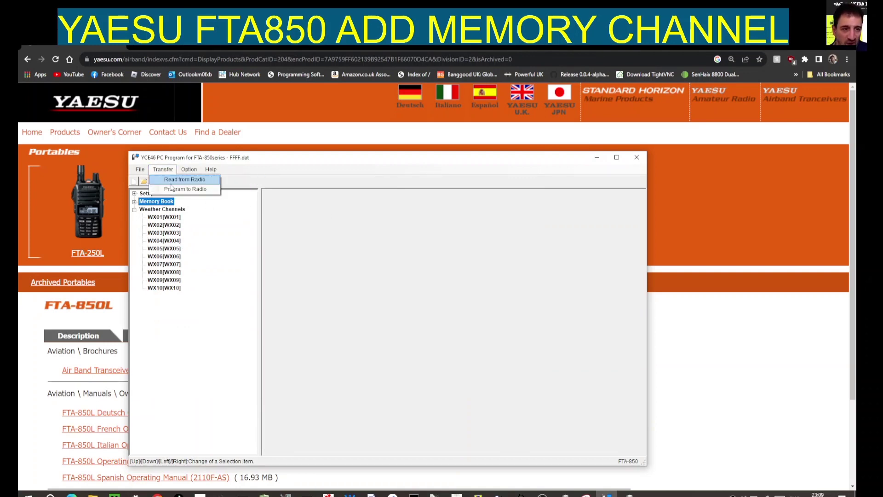
{"action": "left_click", "coordinate": [185, 189]}
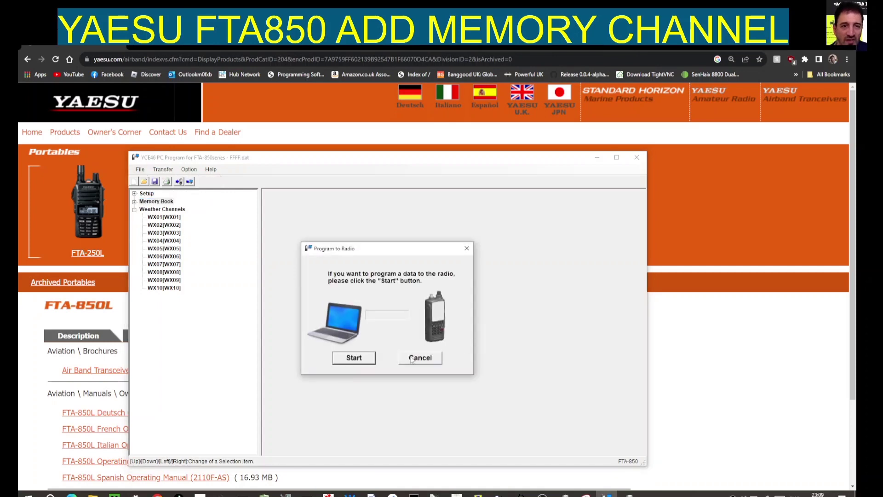
{"action": "left_click", "coordinate": [371, 359]}
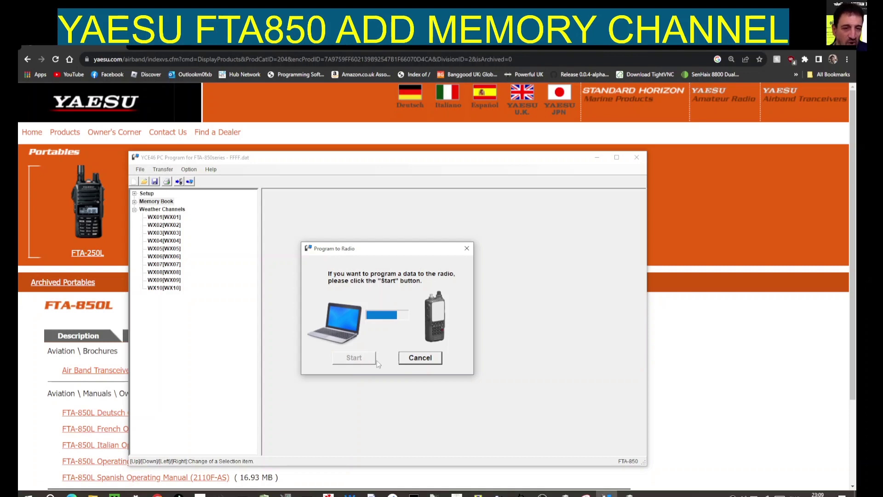
{"action": "mouse_move", "coordinate": [542, 494]}
{"action": "left_click", "coordinate": [542, 460]}
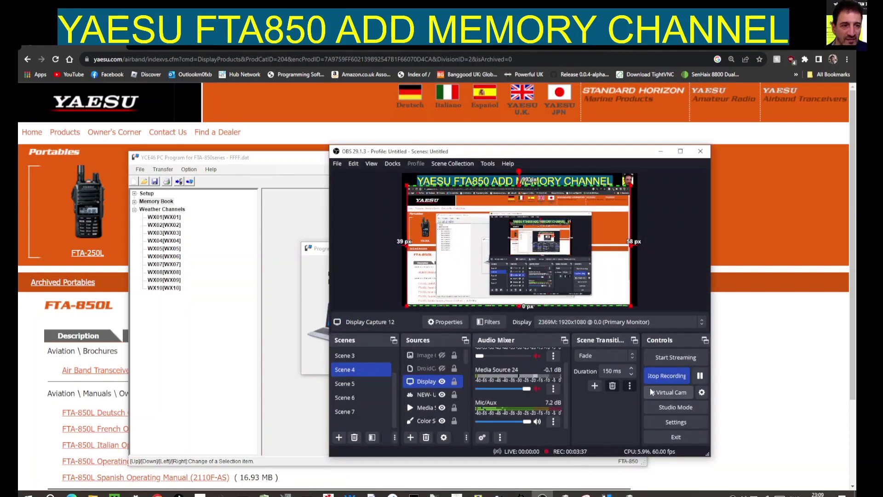